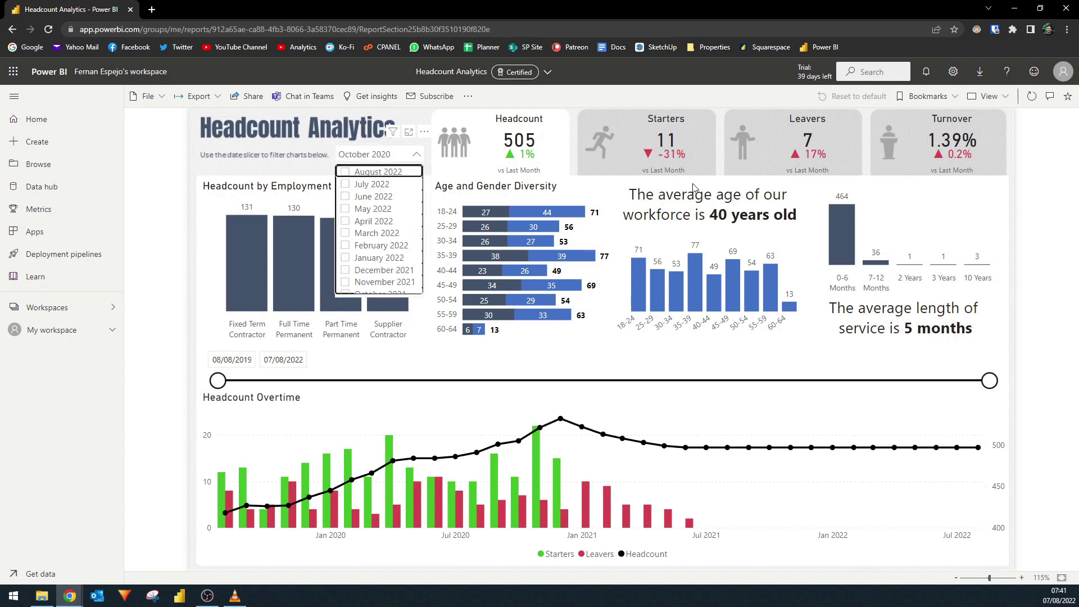
Select February 2022 in the date slicer's month list to filter the report
key(Down)
key(Down)
key(Down)
key(Down)
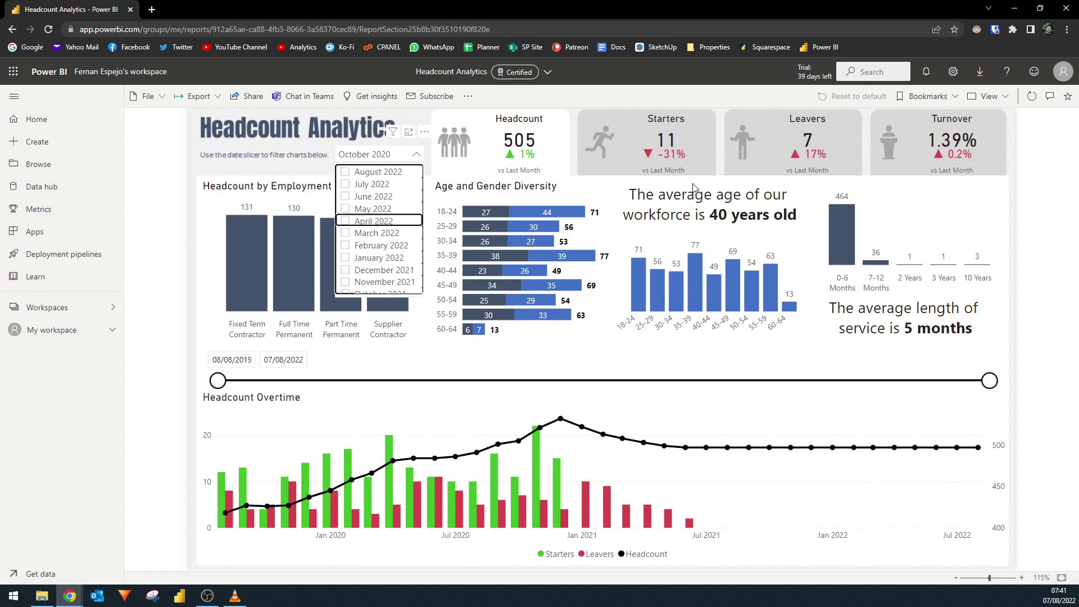
key(Up)
key(Down)
key(Up)
key(Up)
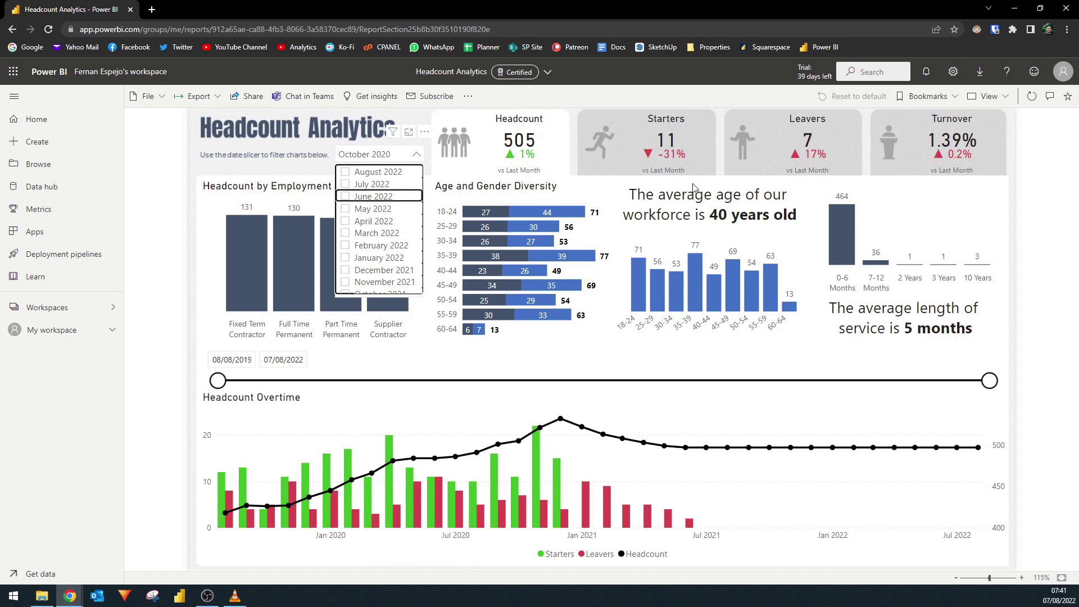
key(Down)
key(Down)
key(Down)
key(Down)
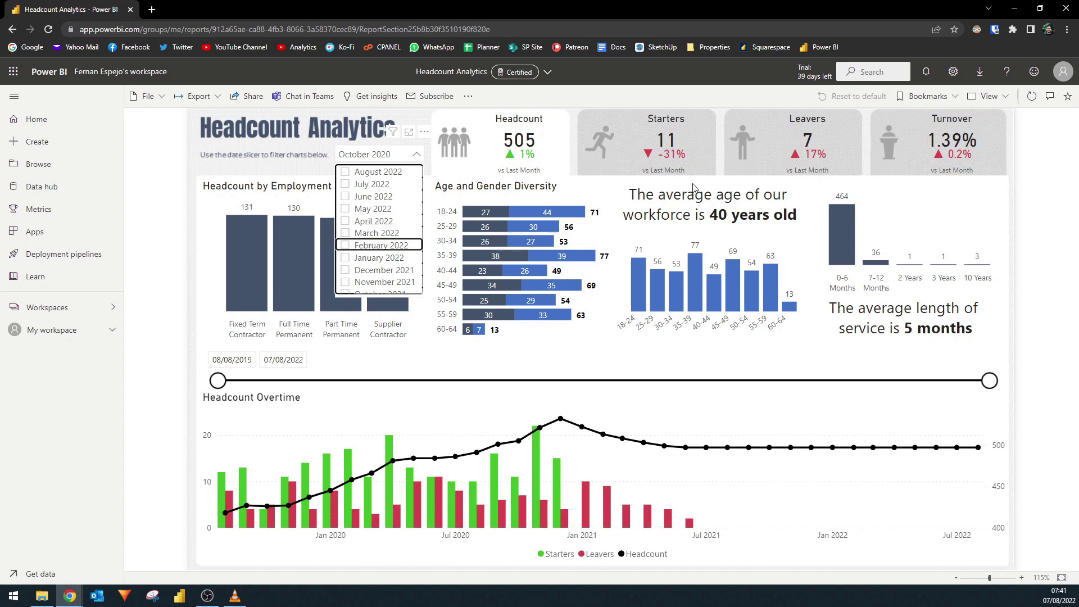
key(Down)
key(Up)
key(Up)
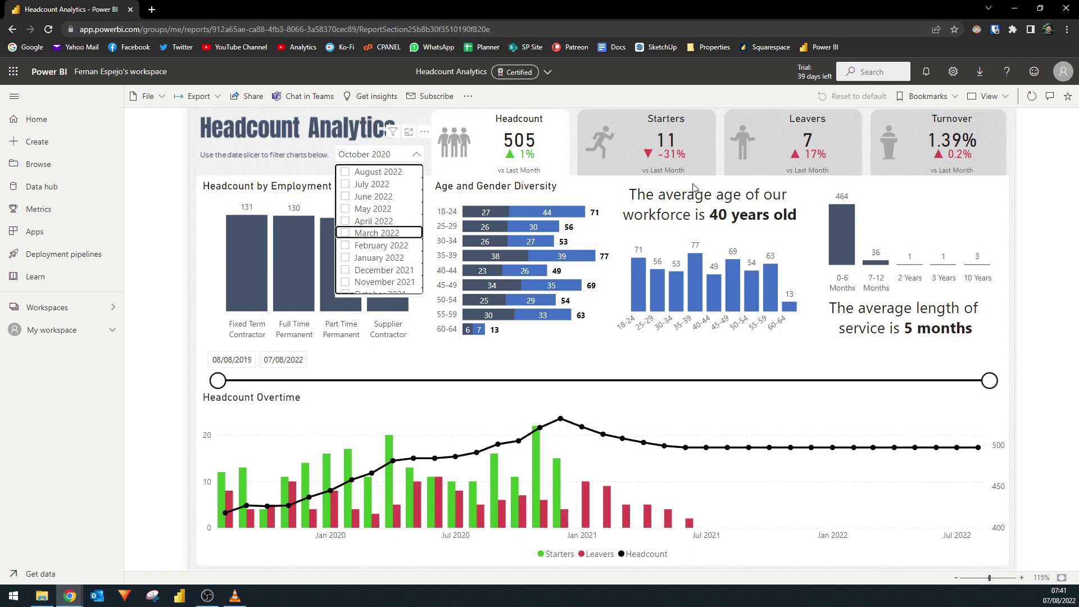
key(Down)
key(space)
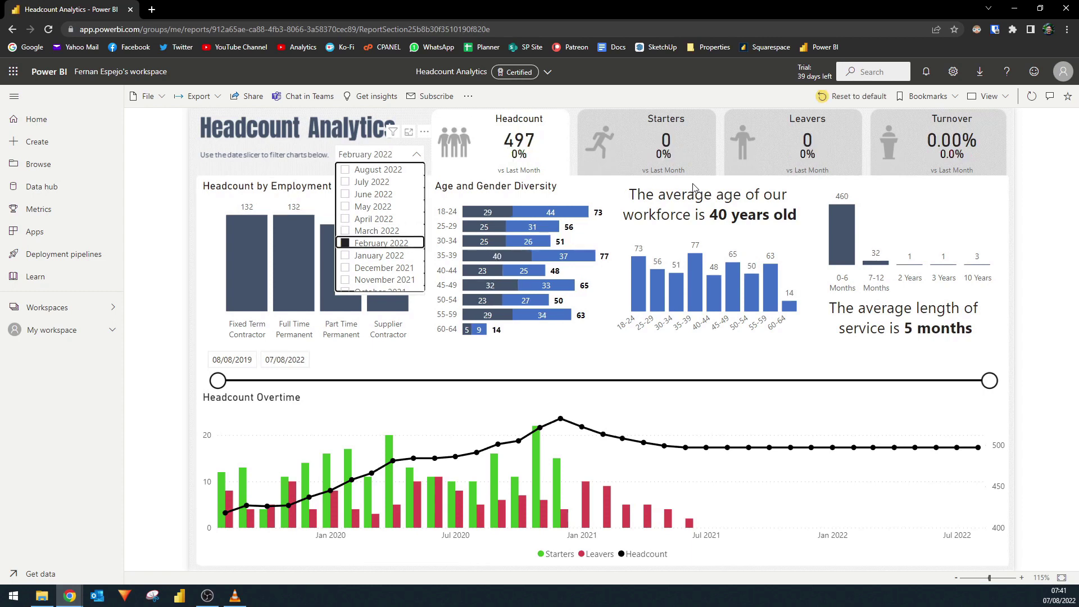
Close the month list and move focus from the date slicer to the Headcount card
key(Escape)
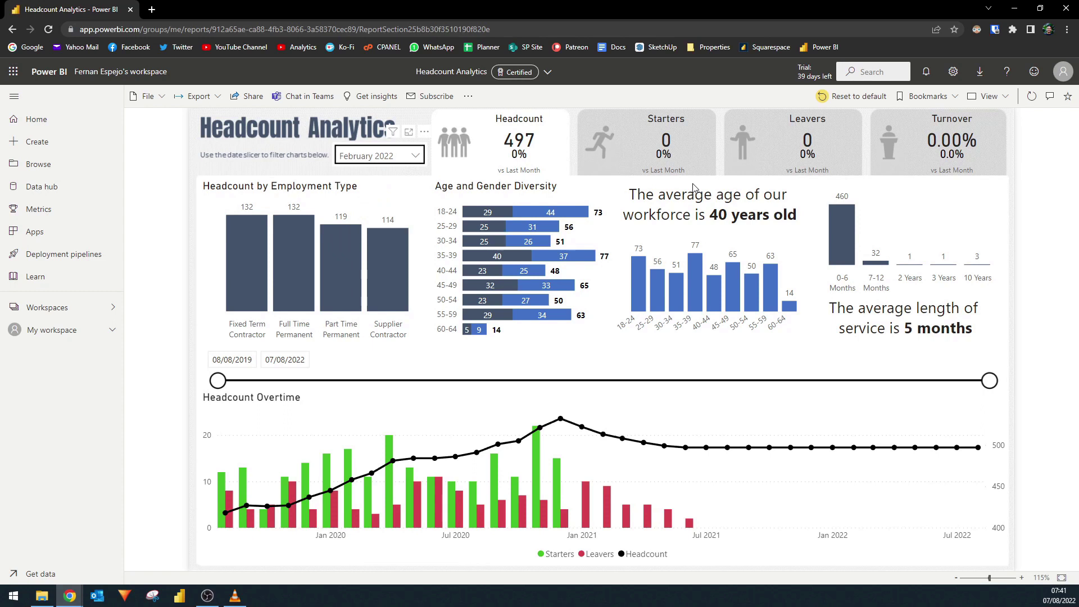
key(Escape)
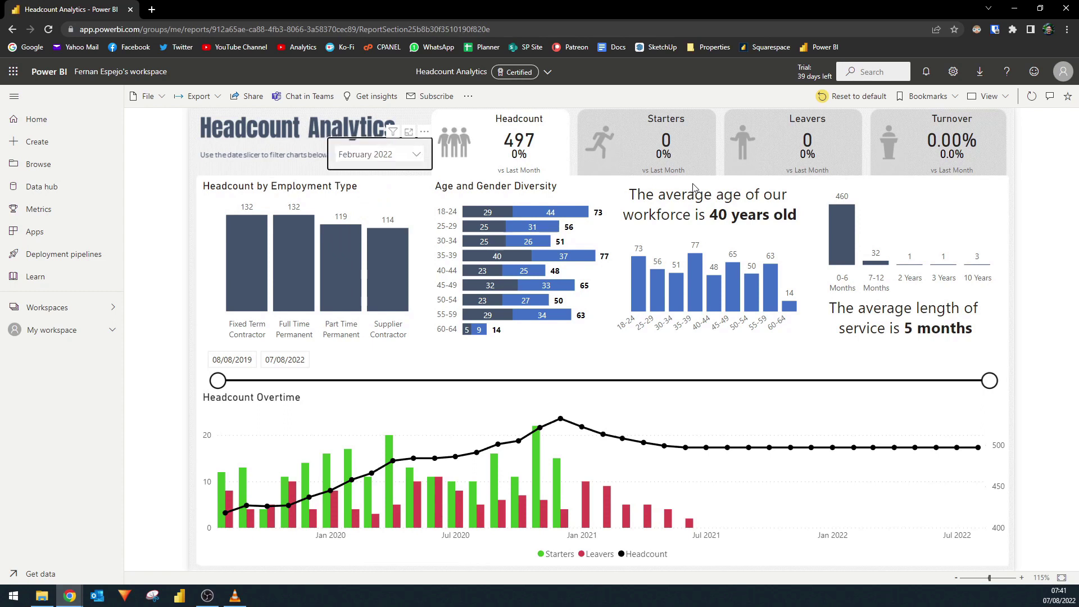
key(Tab)
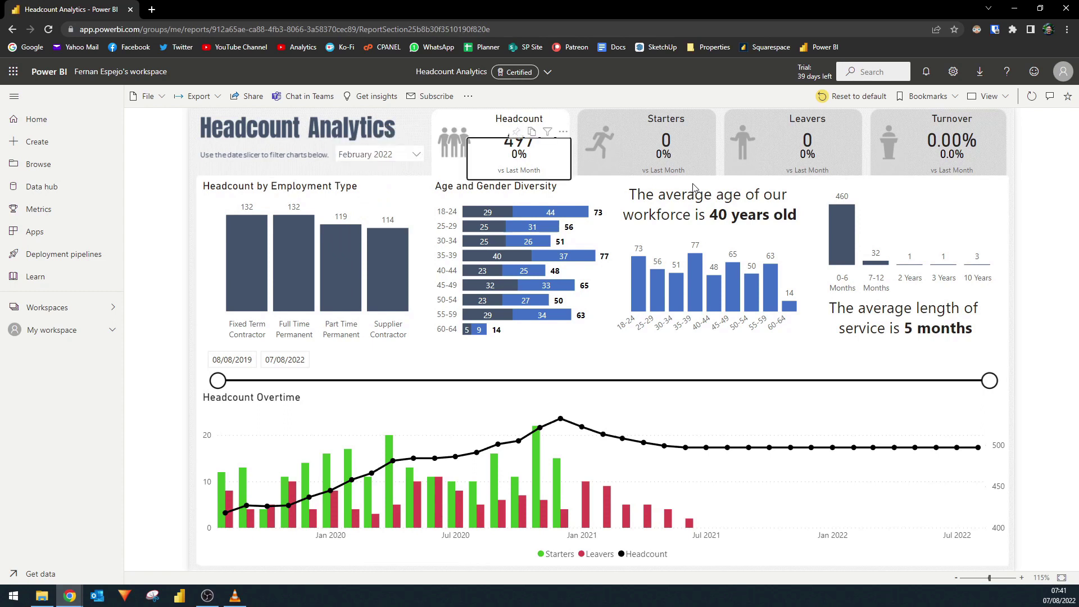
Move focus past the age chart onto the Headcount Overtime chart
key(Tab)
key(Tab)
key(Tab)
key(Tab)
key(Tab)
key(Tab)
key(Tab)
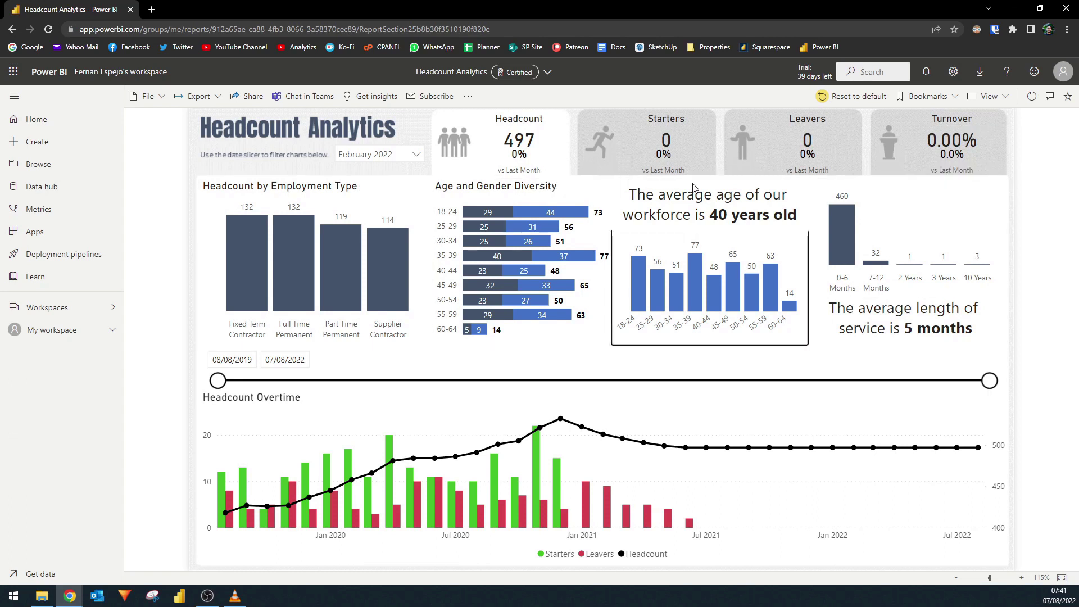
key(Tab)
key(Tab)
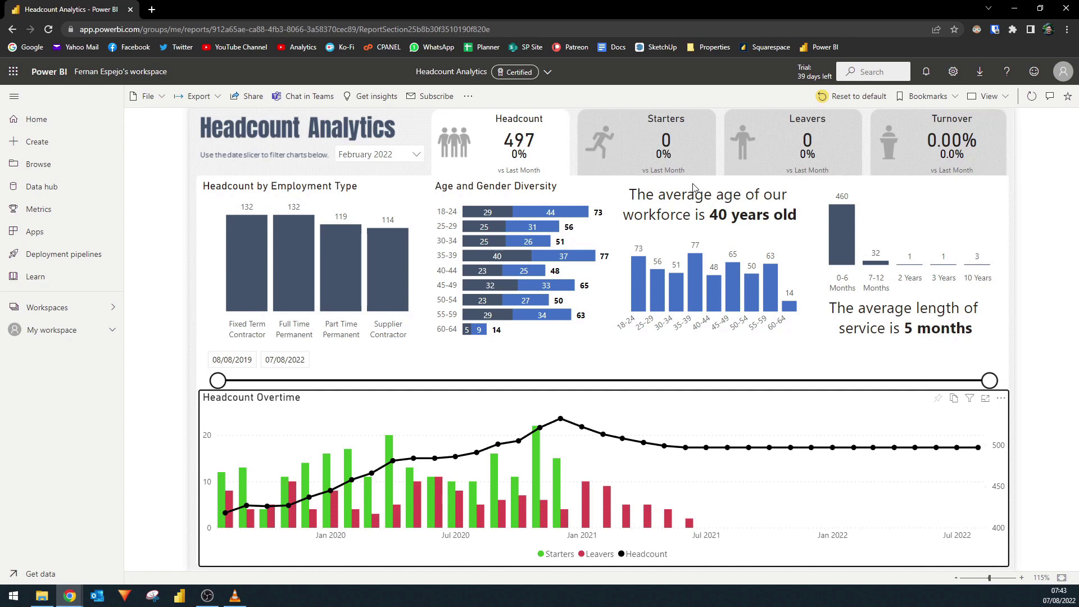
mouse_move(241, 282)
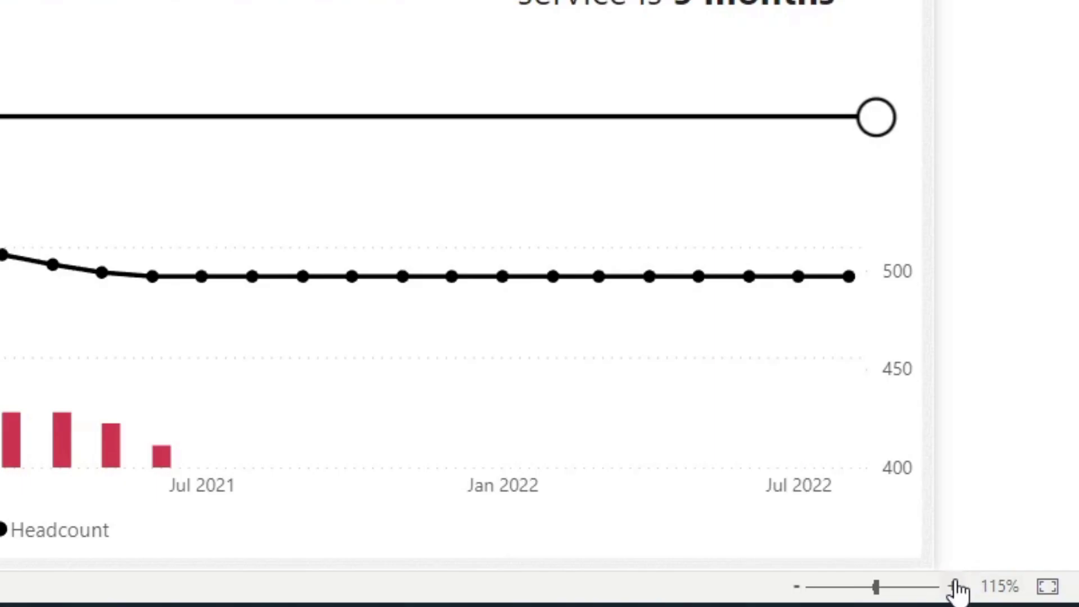
Zoom the page to 110%, show the length-of-service chart in Focus mode, then close Narrator
click(955, 586)
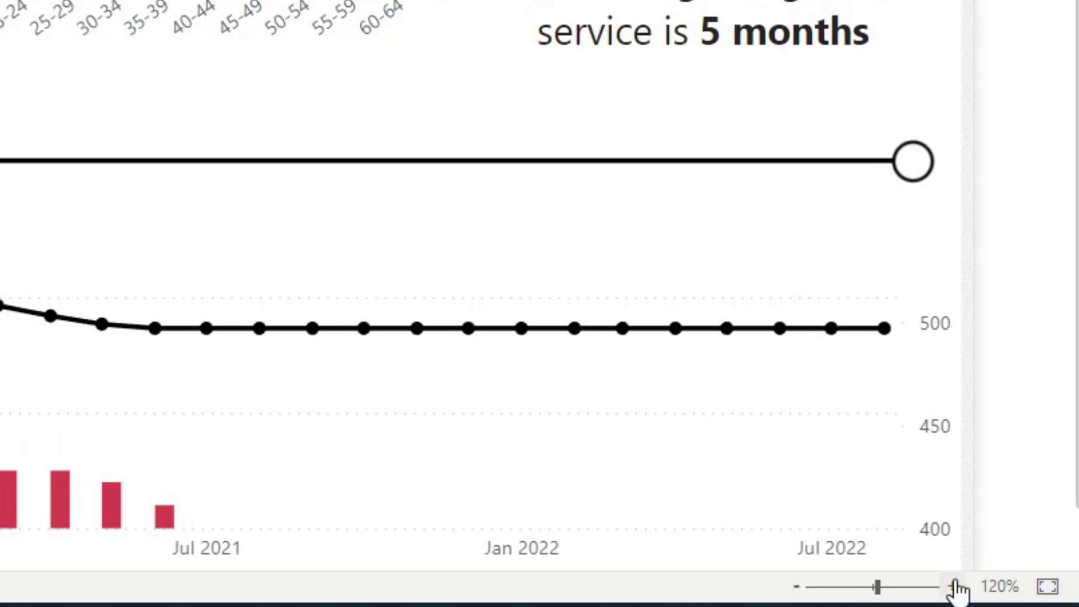
click(798, 587)
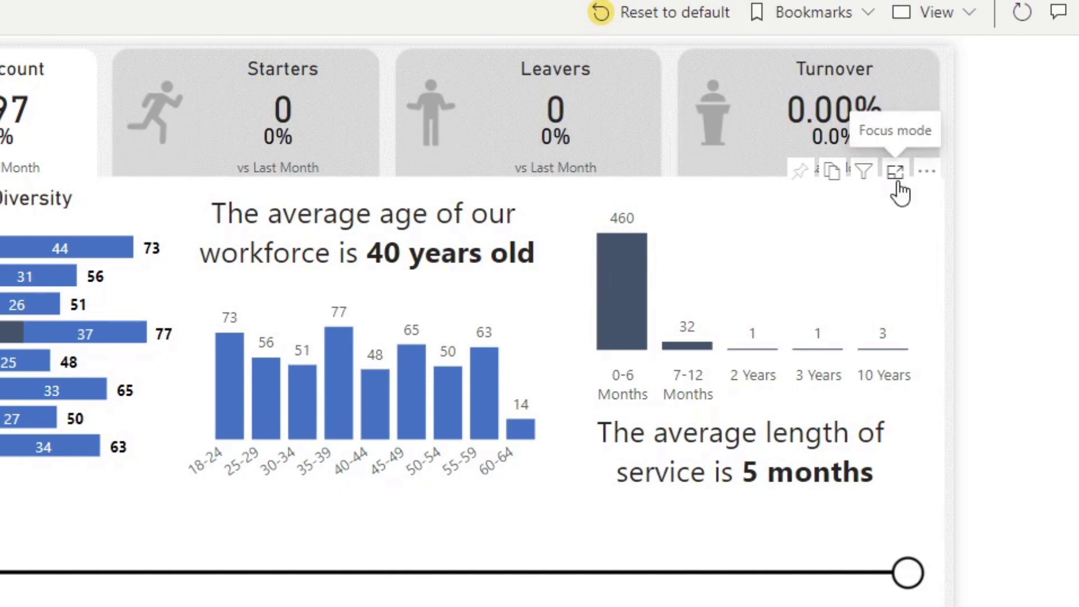
click(897, 189)
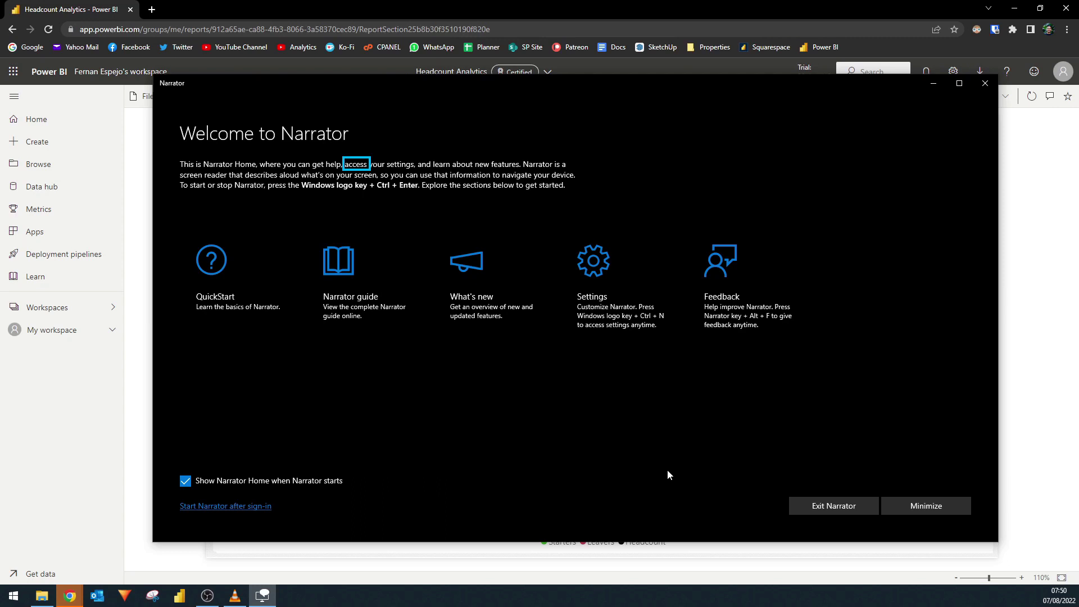
key(super+ctrl+Return)
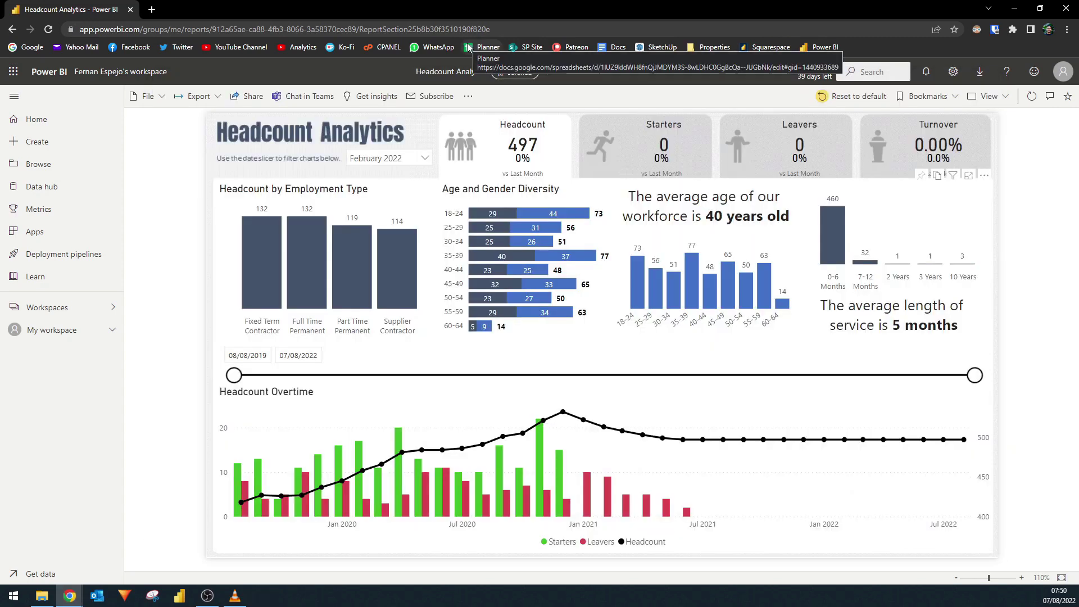